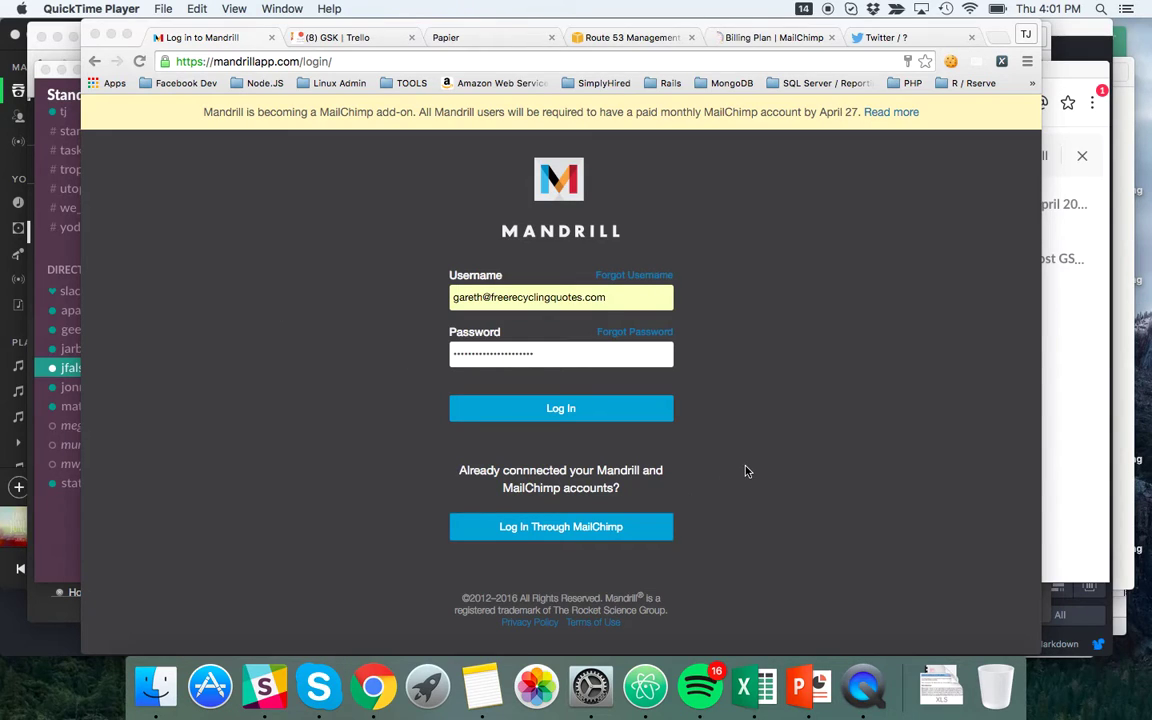
Log in to Mandrill and view the Account page showing the free 12,000-emails-per-month plan.
left_click(561, 410)
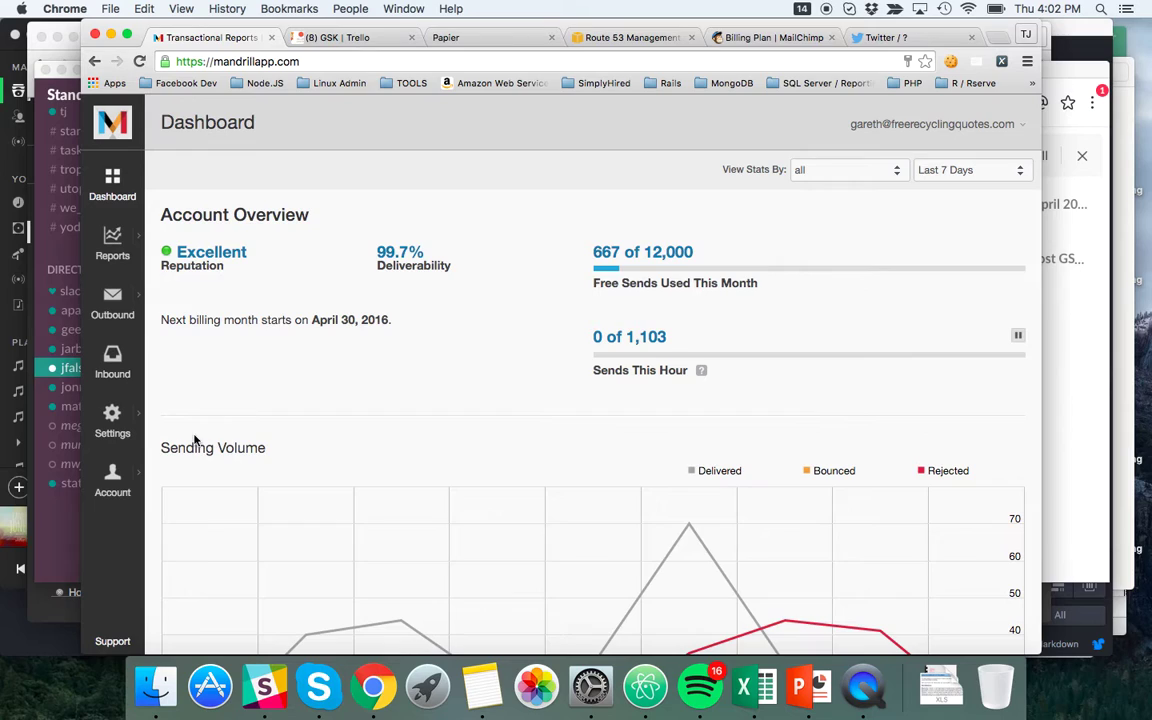
left_click(128, 480)
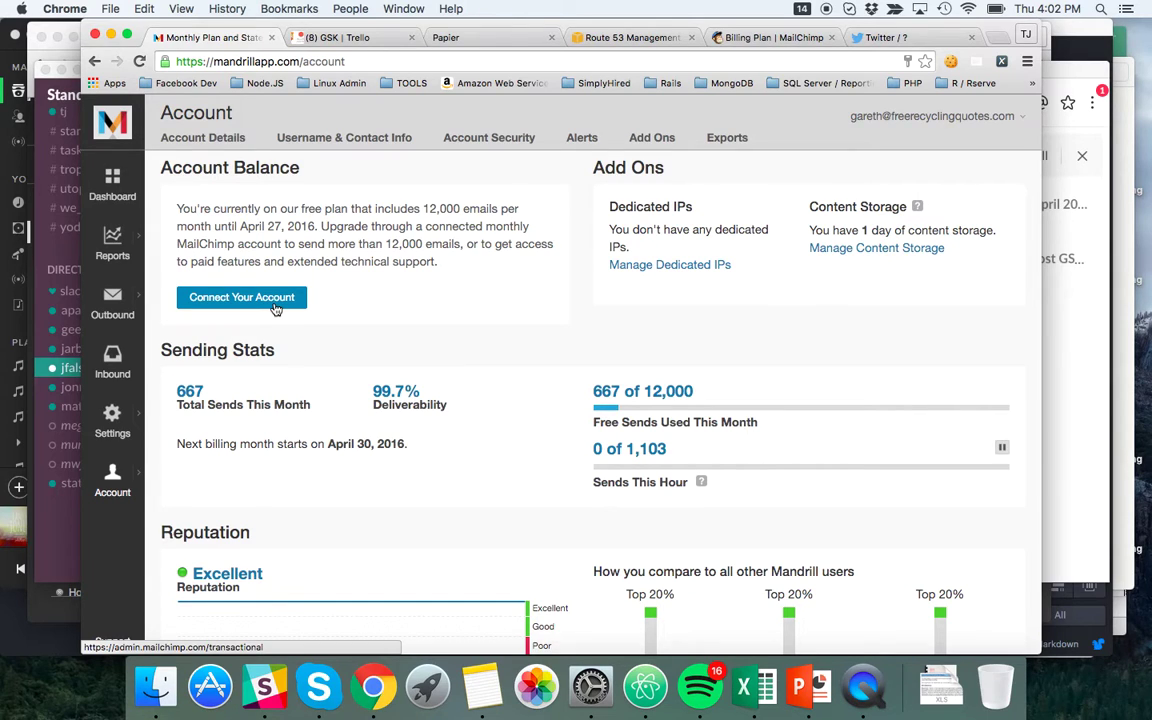
Start connecting a MailChimp account and log in to MailChimp with the autofilled credentials.
left_click(276, 300)
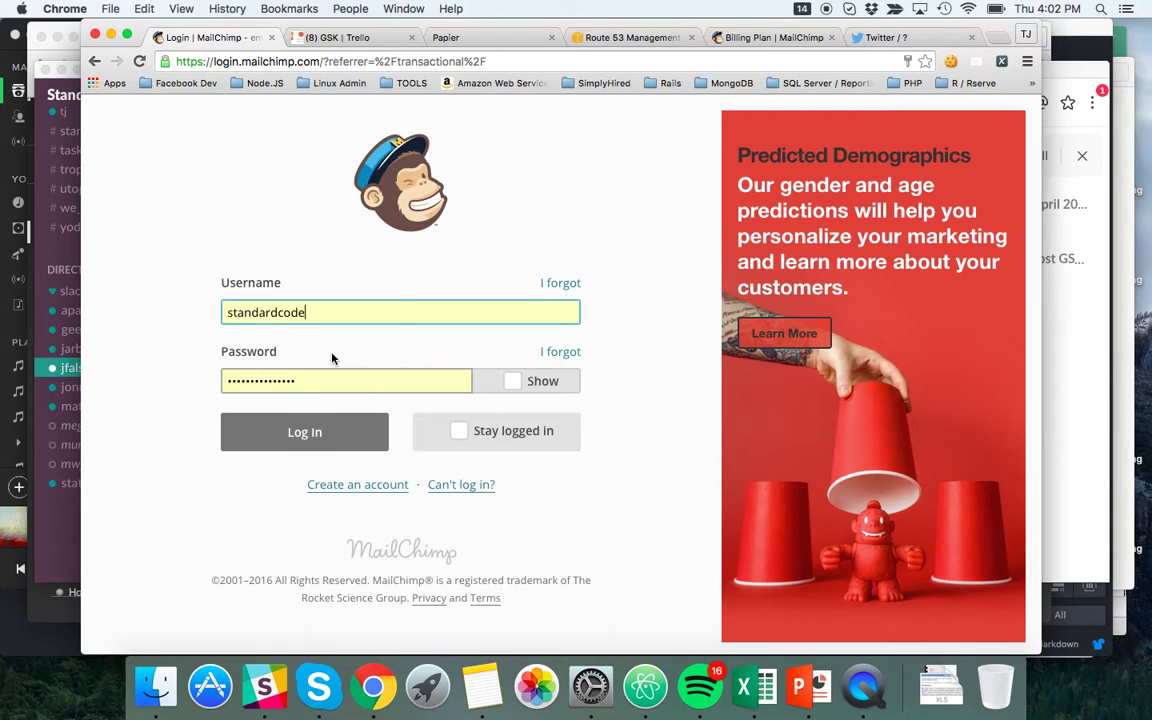
left_click(337, 385)
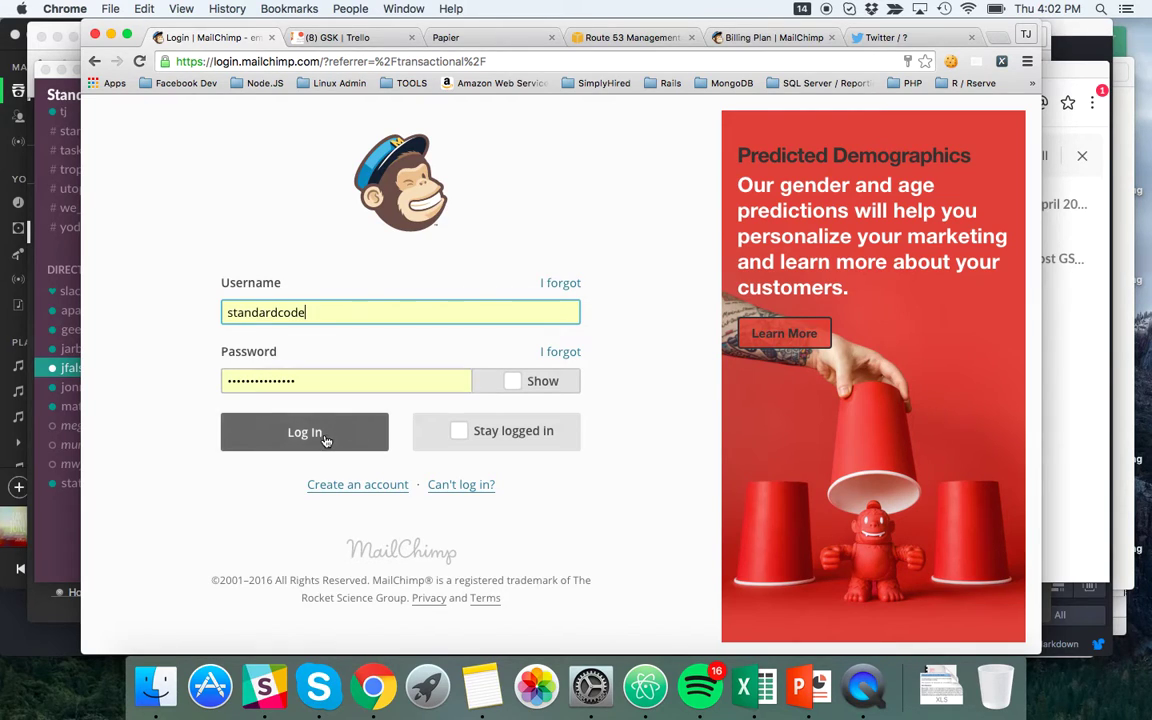
left_click(330, 438)
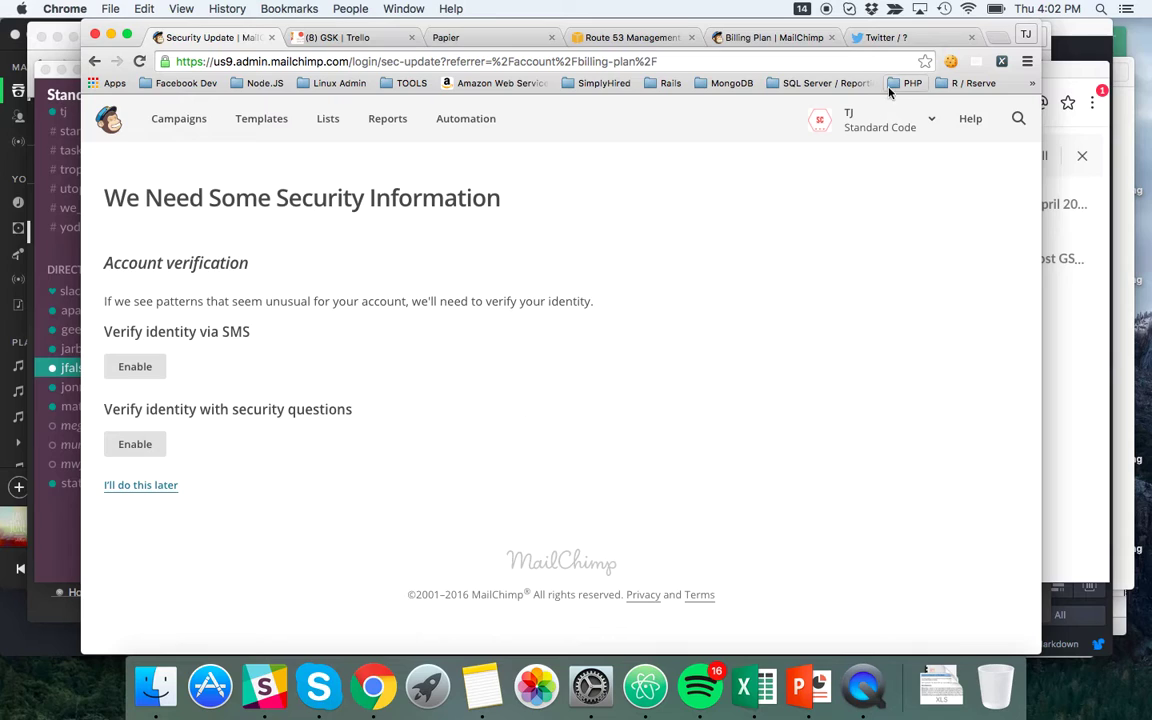
Reach the billing plan's Mandrill add-on section via Account and the Transactional tab.
left_click(834, 110)
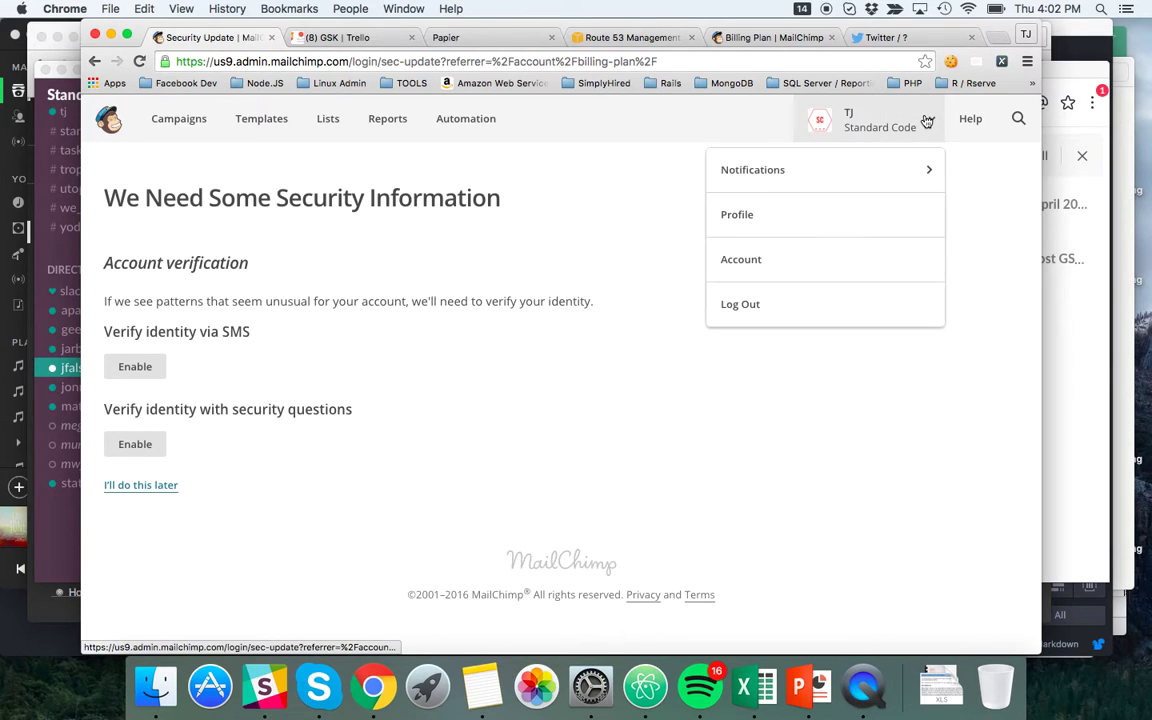
left_click(755, 262)
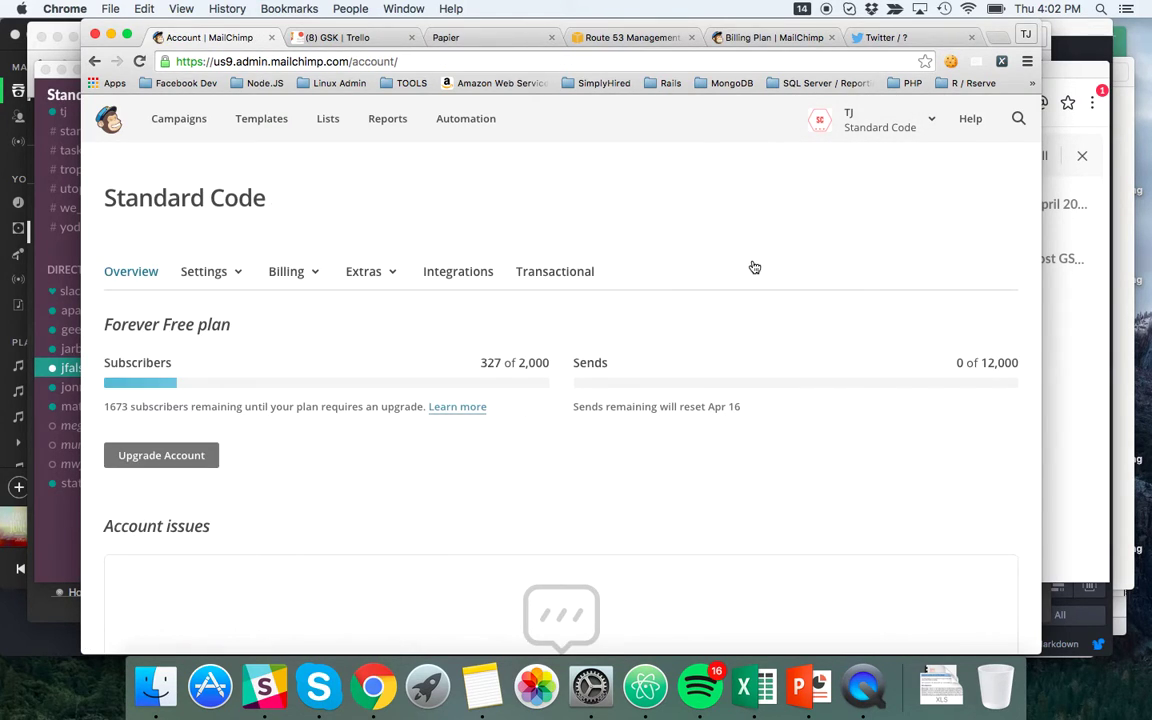
left_click(594, 278)
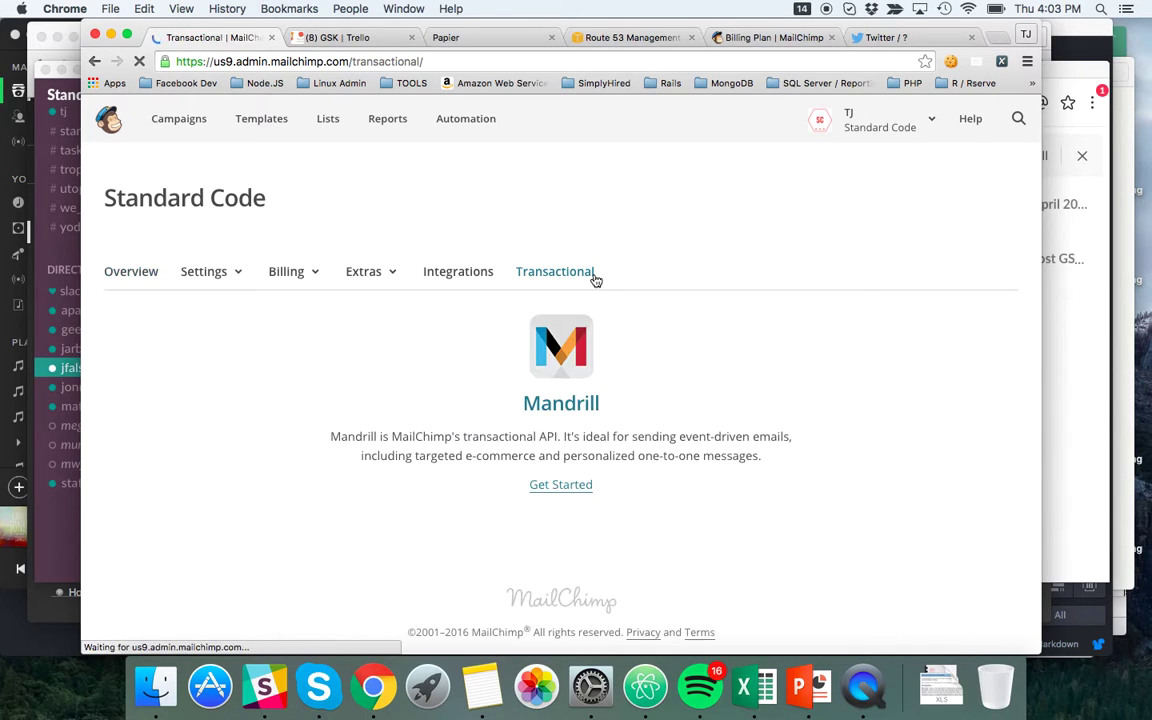
left_click(561, 485)
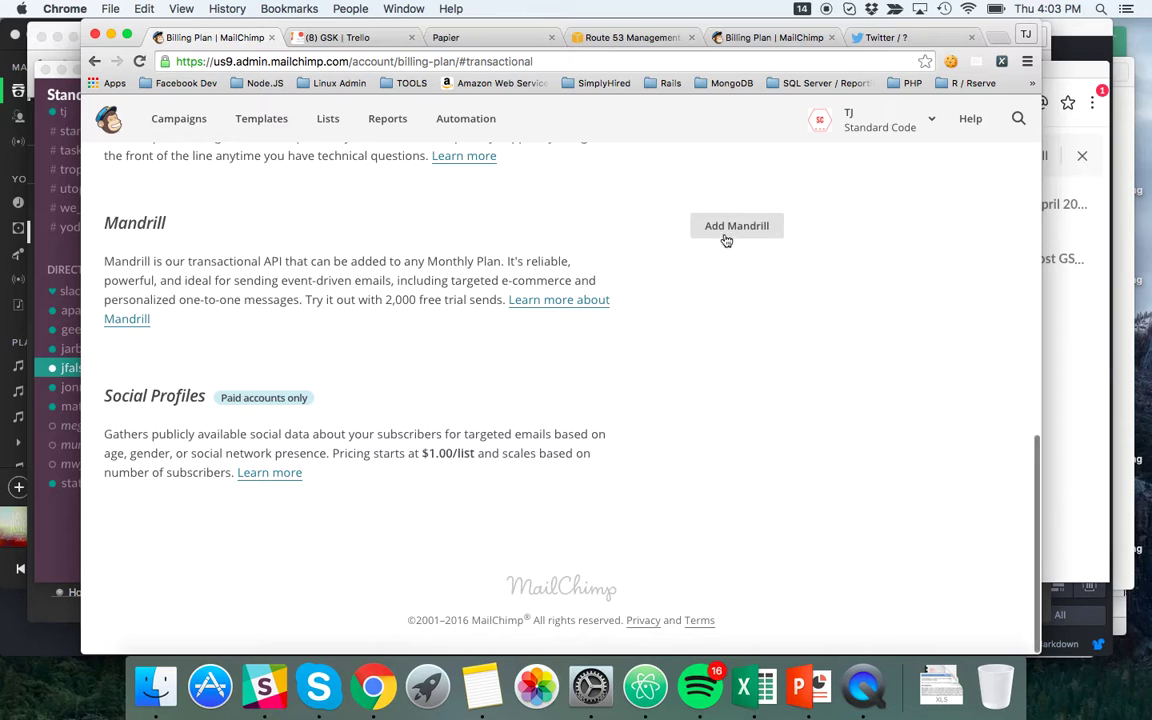
Choose 'Yes, I have an existing Mandrill account' and paste the Mandrill password.
left_click(733, 226)
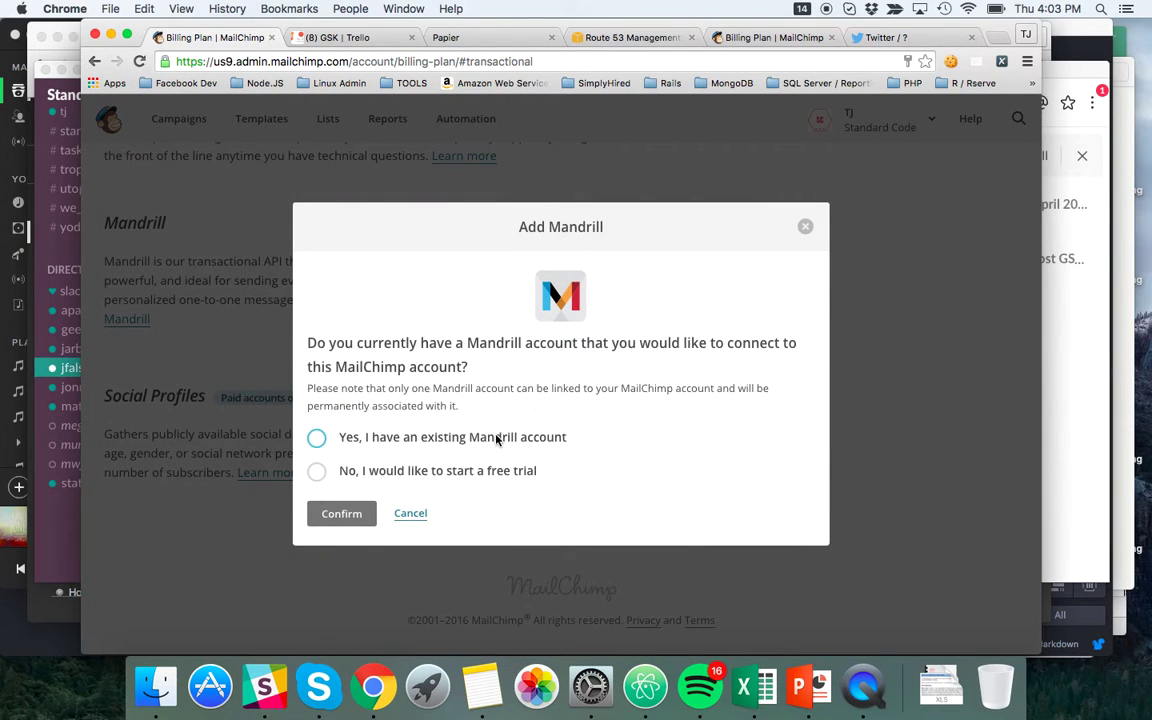
left_click(424, 438)
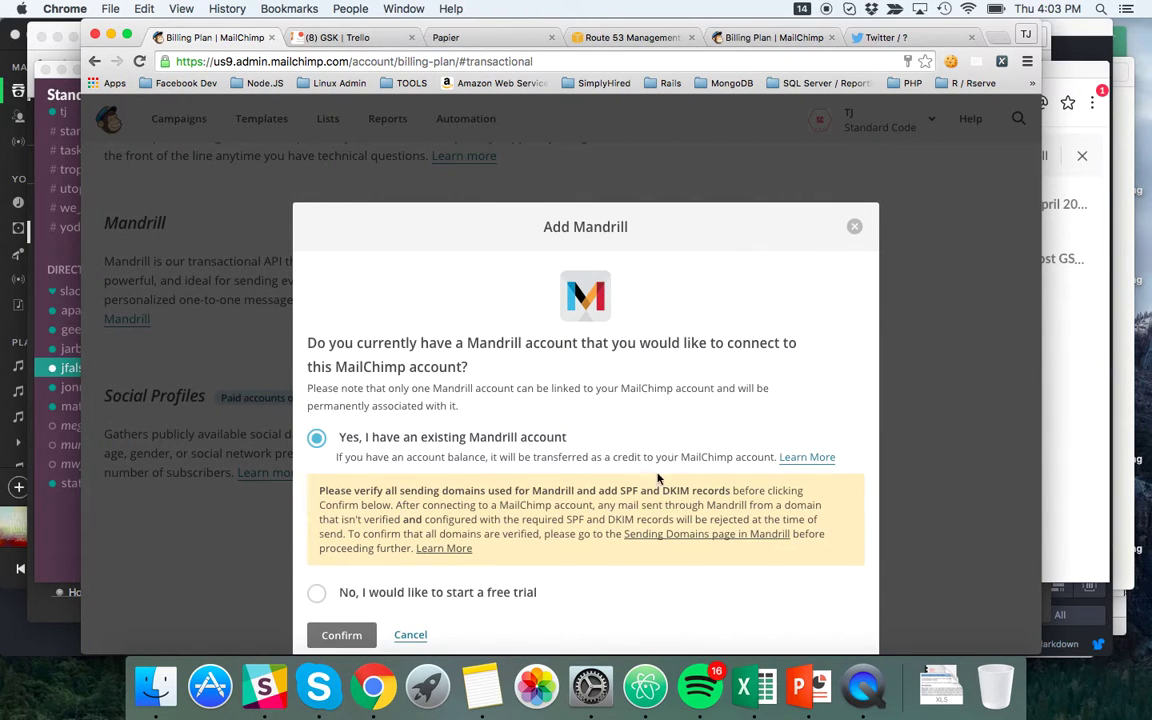
left_click(341, 635)
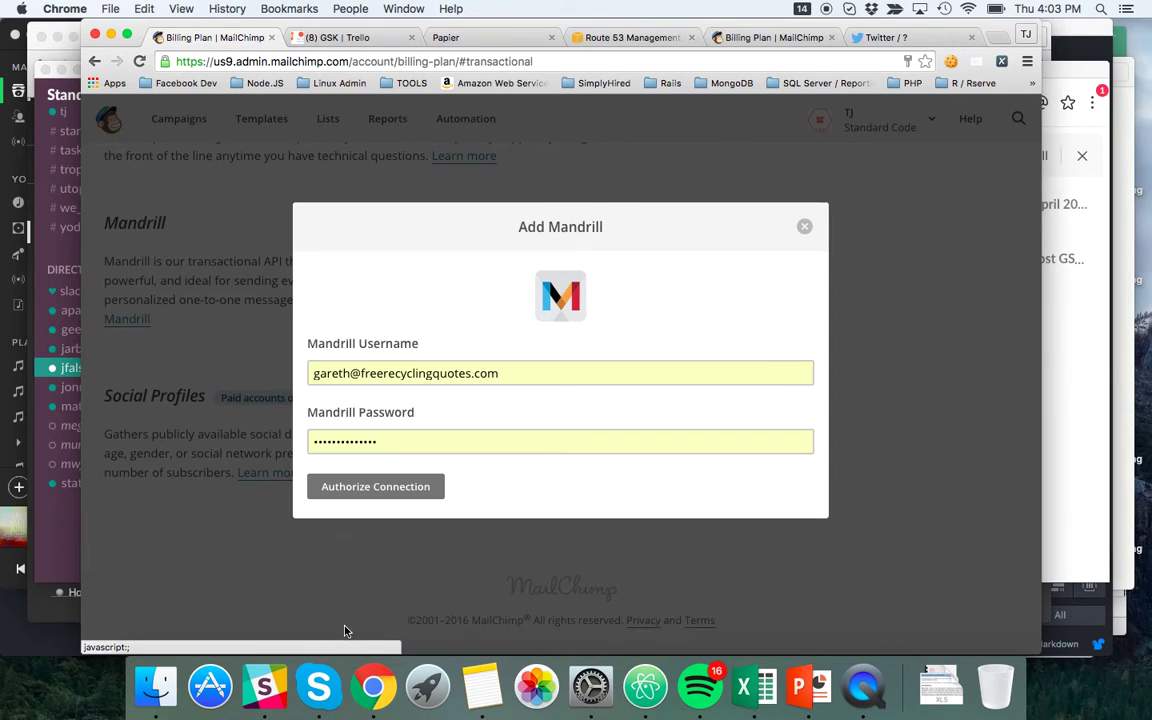
left_click(357, 441)
double_click(357, 441)
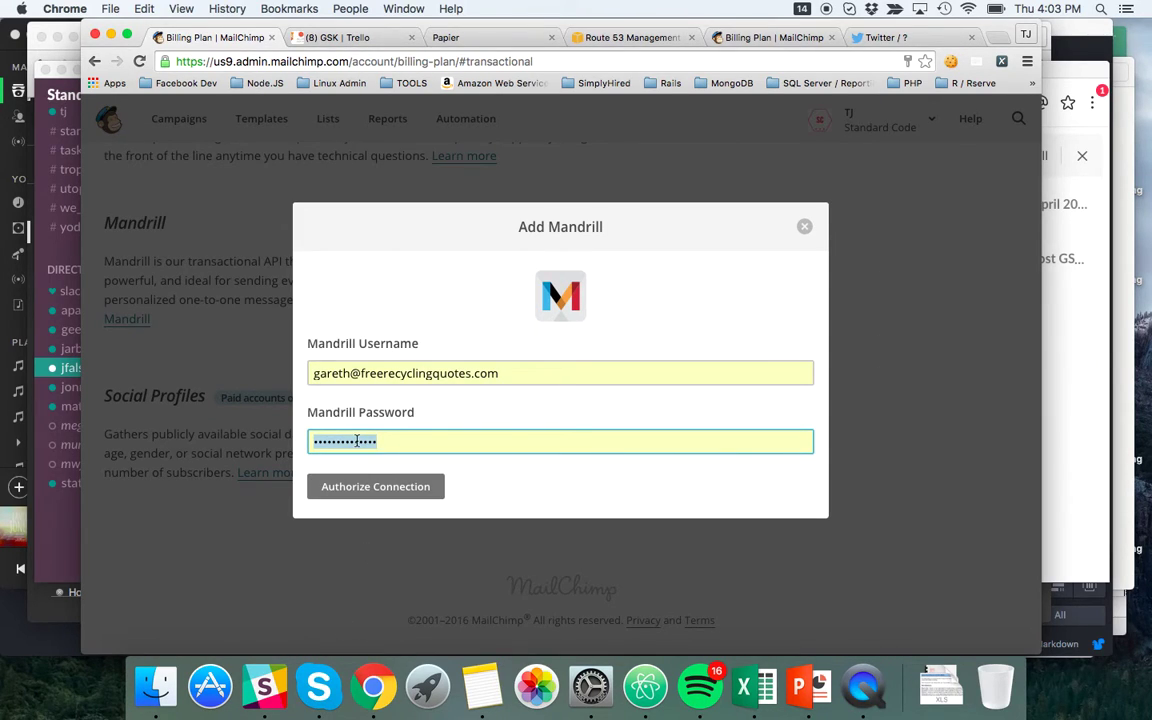
key("cmd+v")
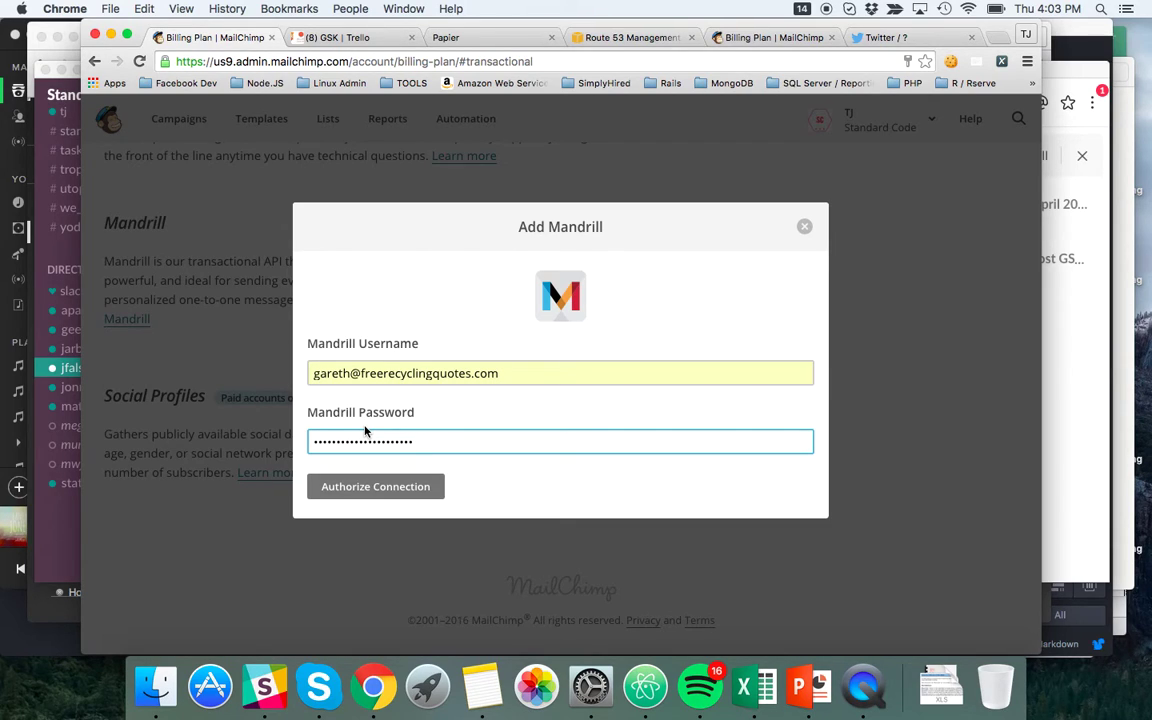
Try authorizing the Mandrill connection, then retype the rejected password.
left_click(379, 488)
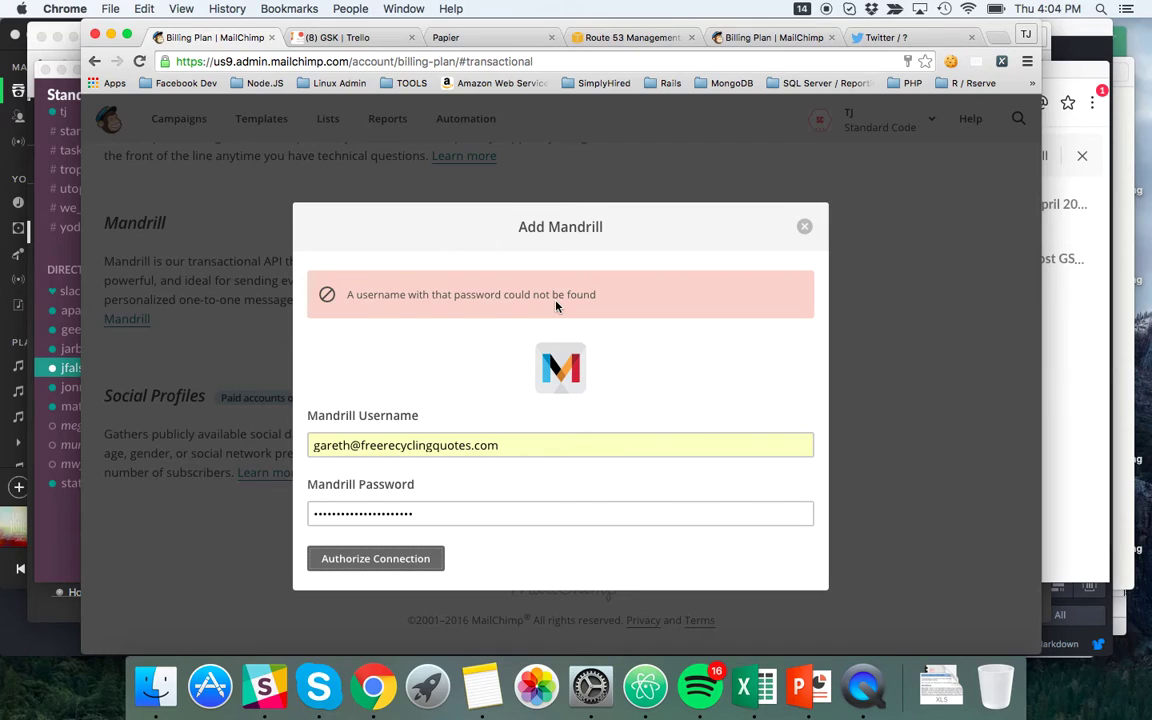
double_click(383, 508)
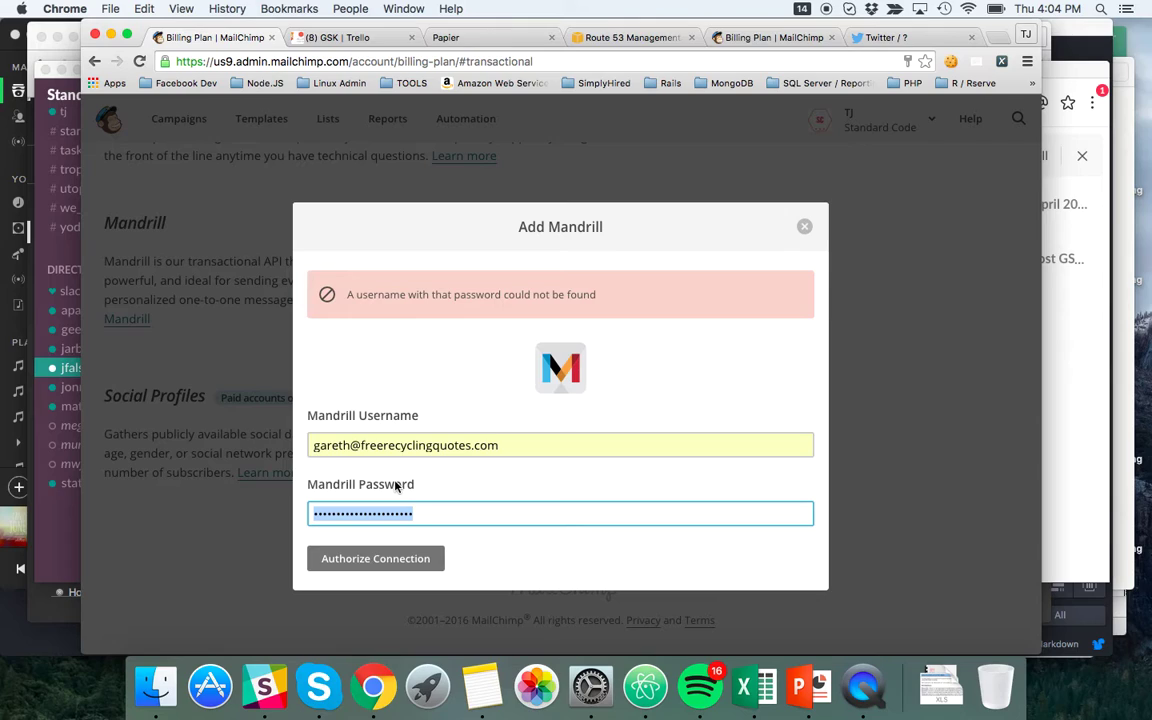
type("••••••")
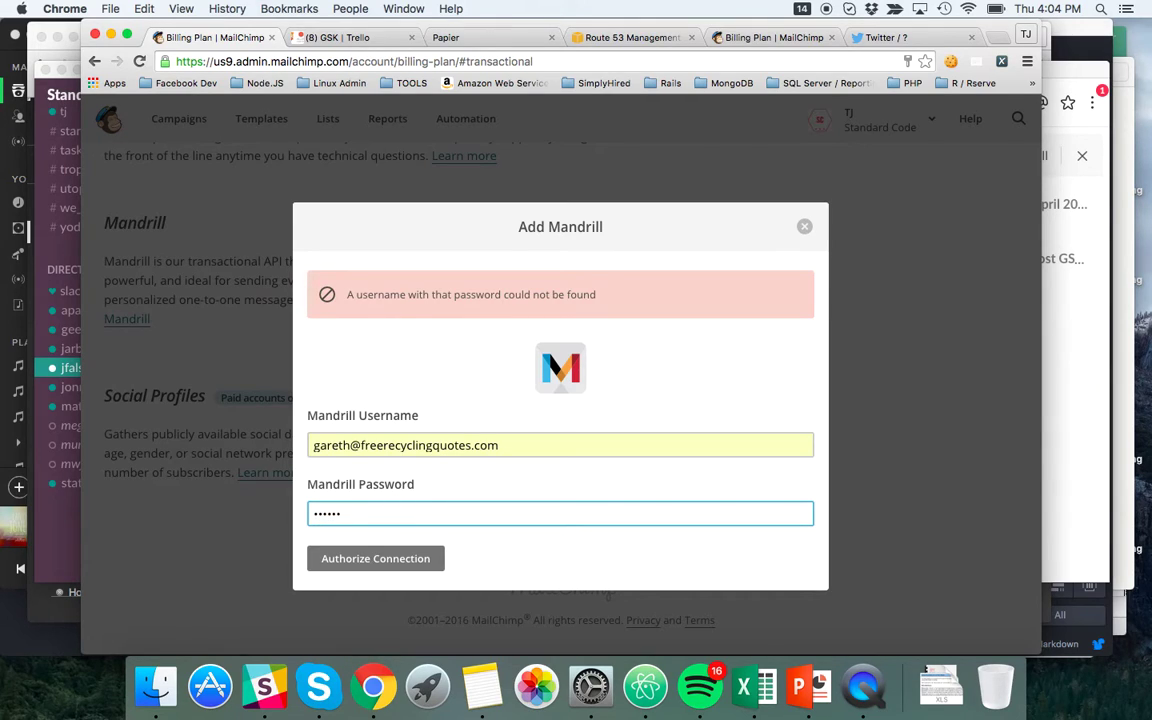
type("••••••••")
Authorize the connection again and continue linking to the billing plan page.
left_click(386, 558)
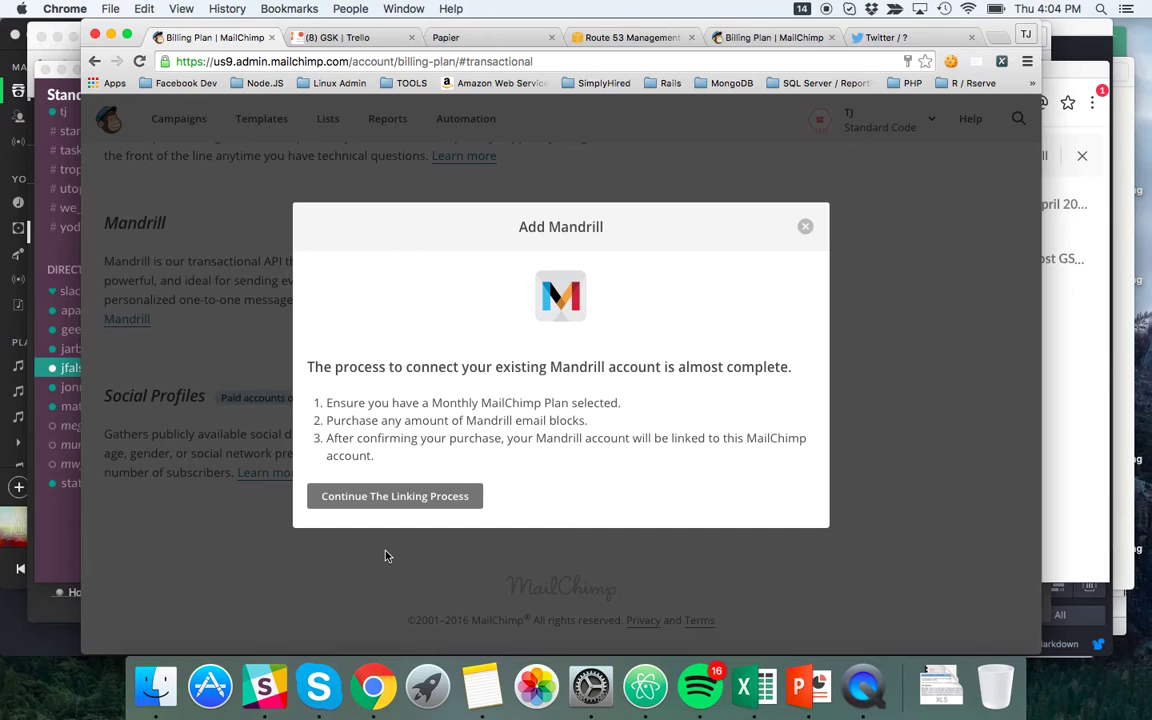
left_click(426, 507)
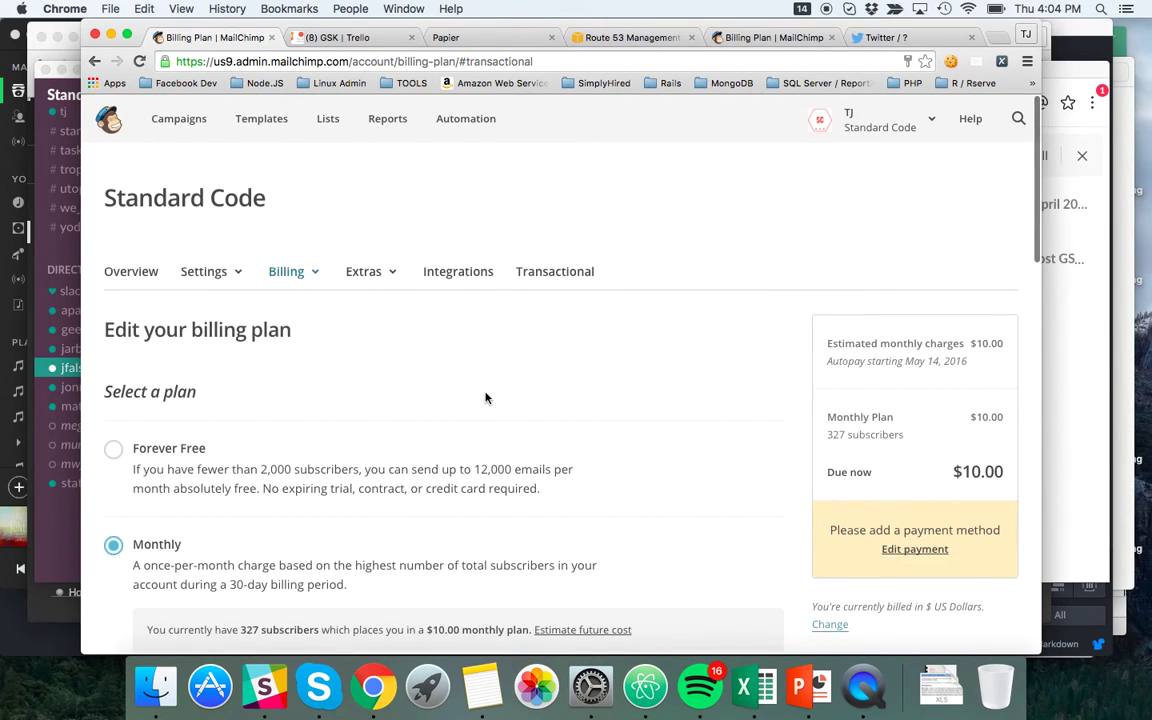
scroll(486, 398, "down", 2)
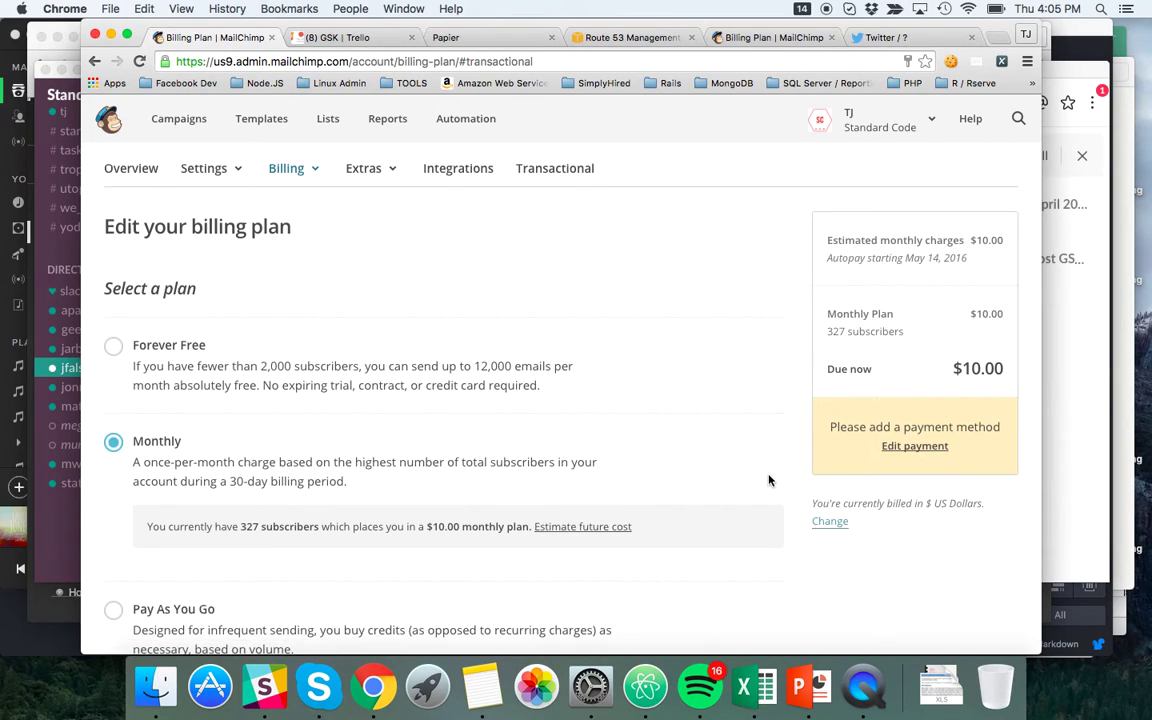
left_click(914, 452)
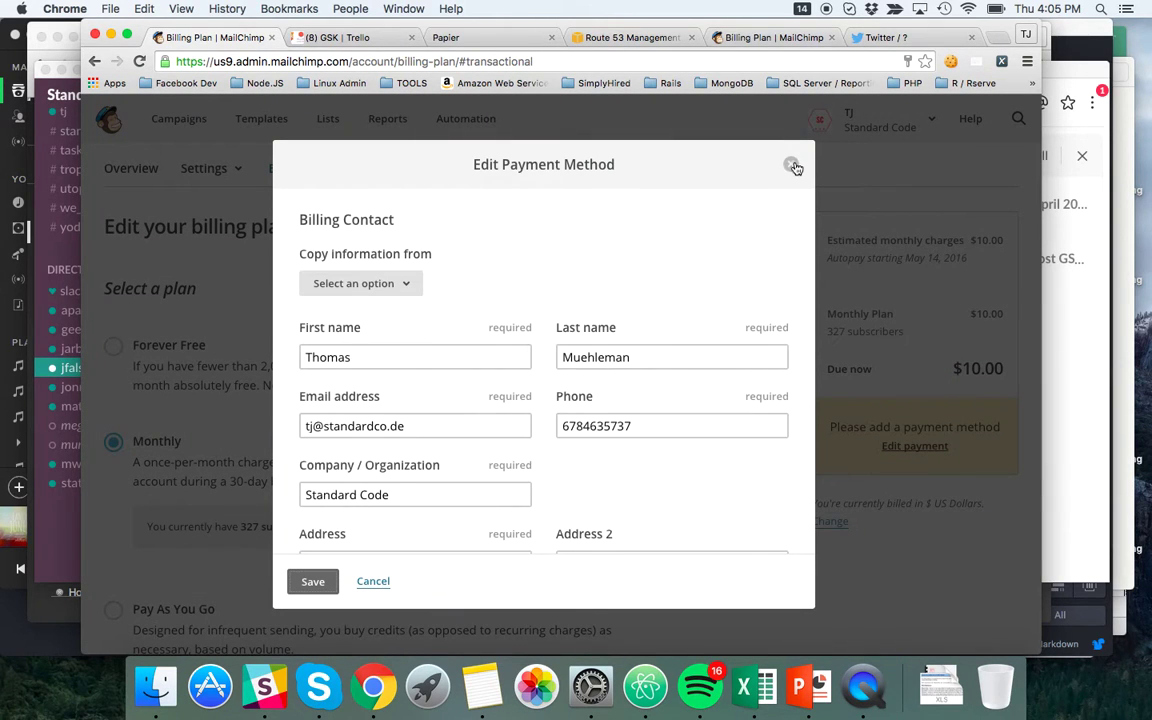
left_click(791, 166)
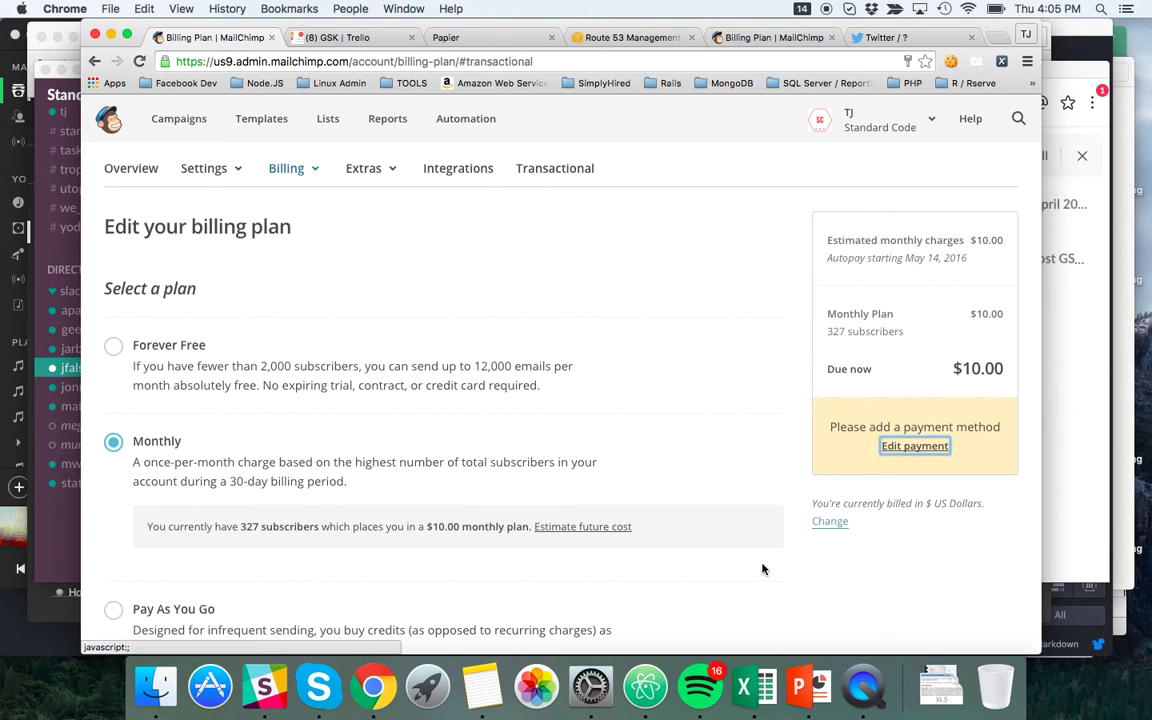
scroll(762, 569, "down", 5)
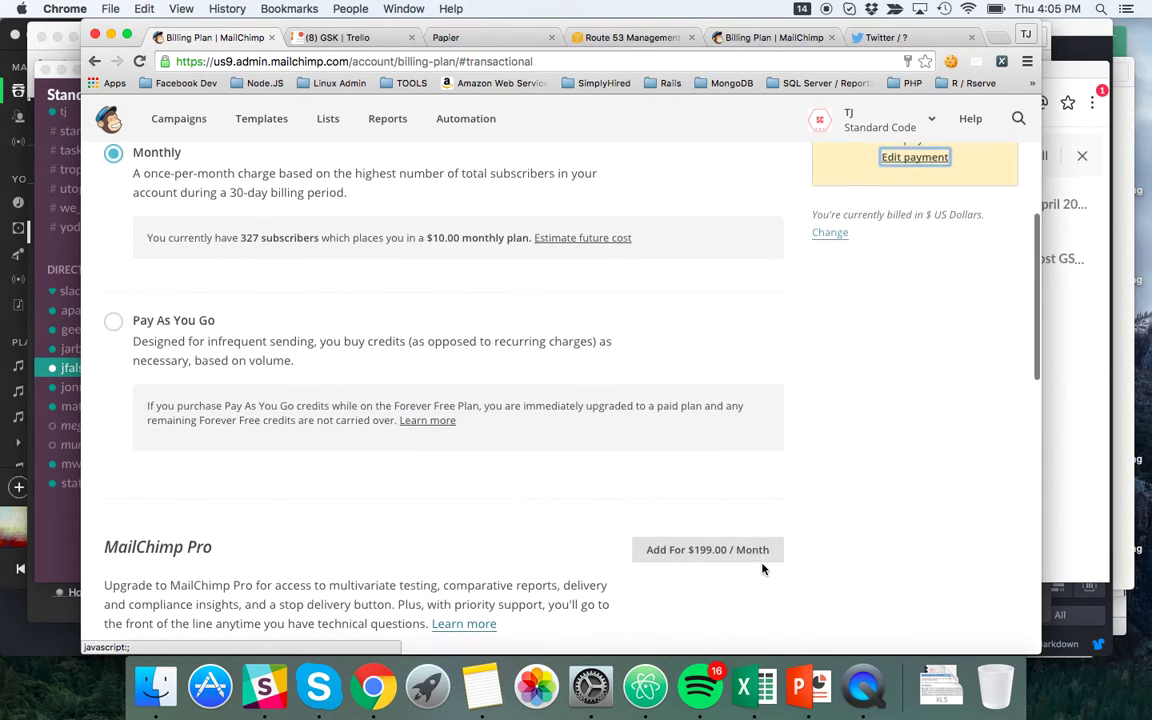
scroll(810, 568, "down", 5)
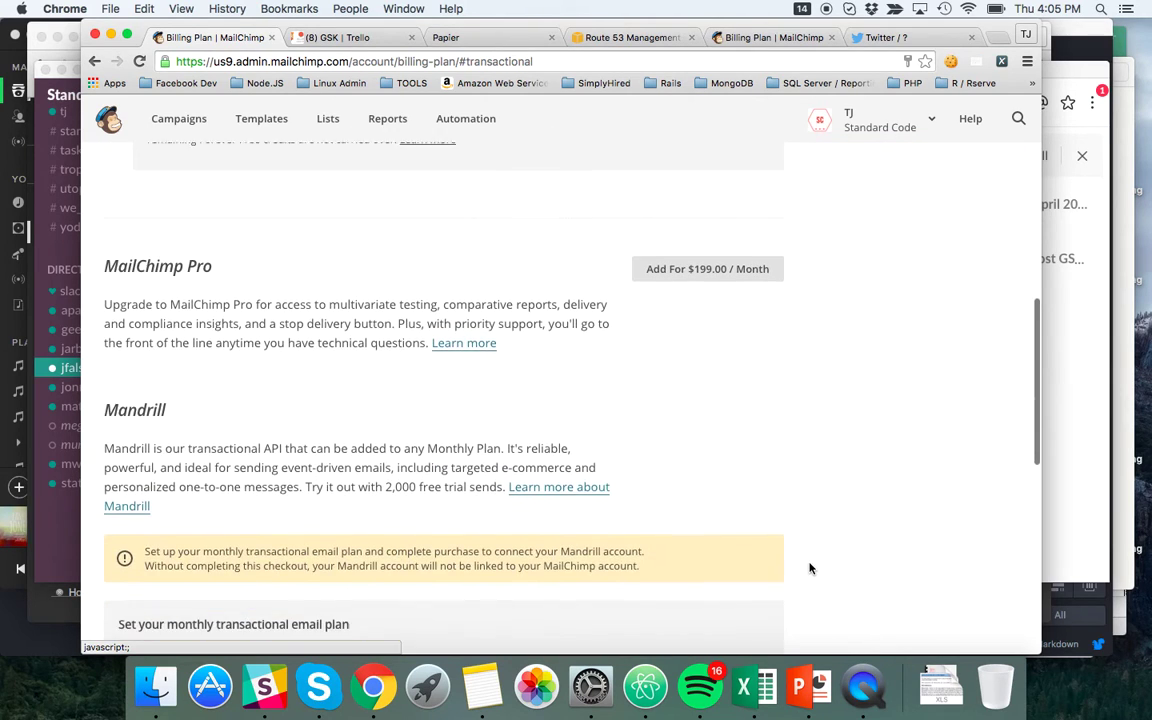
scroll(810, 568, "down", 5)
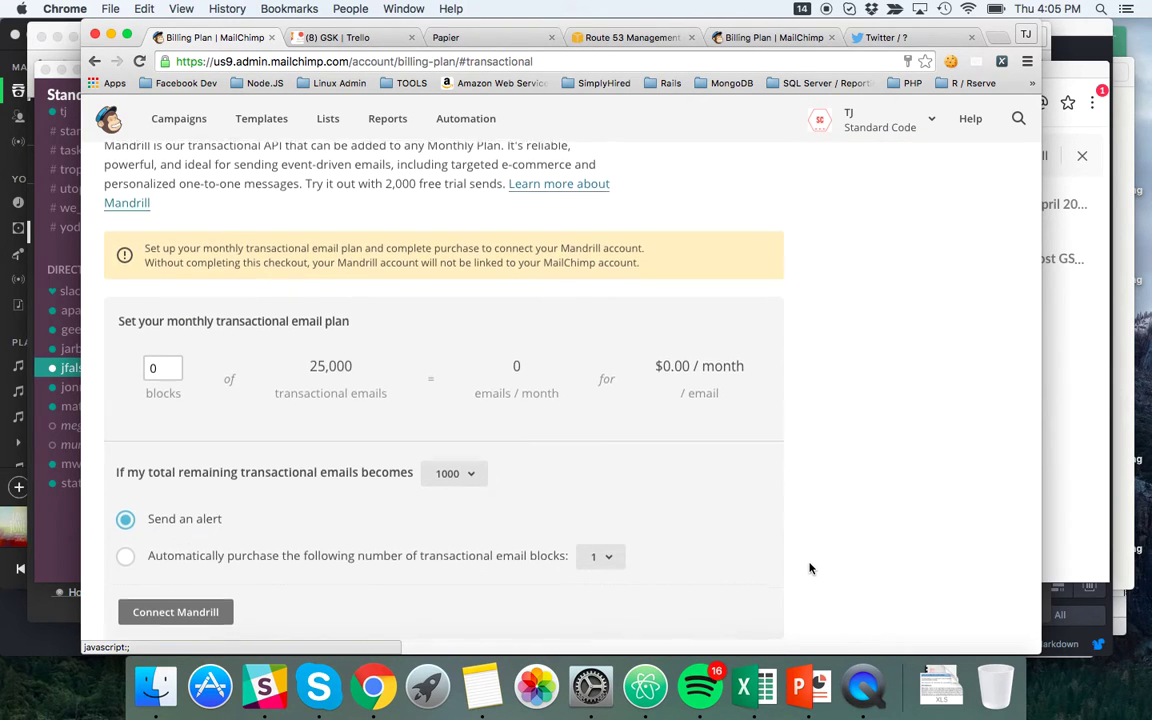
scroll(810, 568, "down", 2)
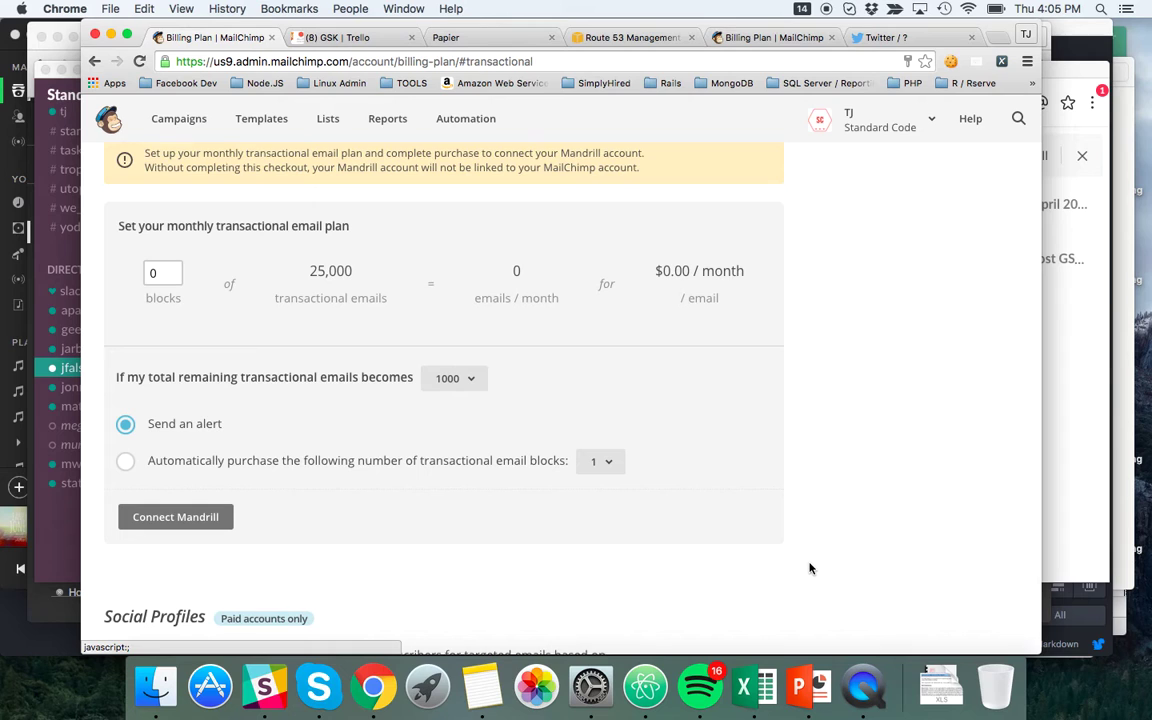
scroll(810, 568, "down", 4)
scroll(810, 568, "up", 11)
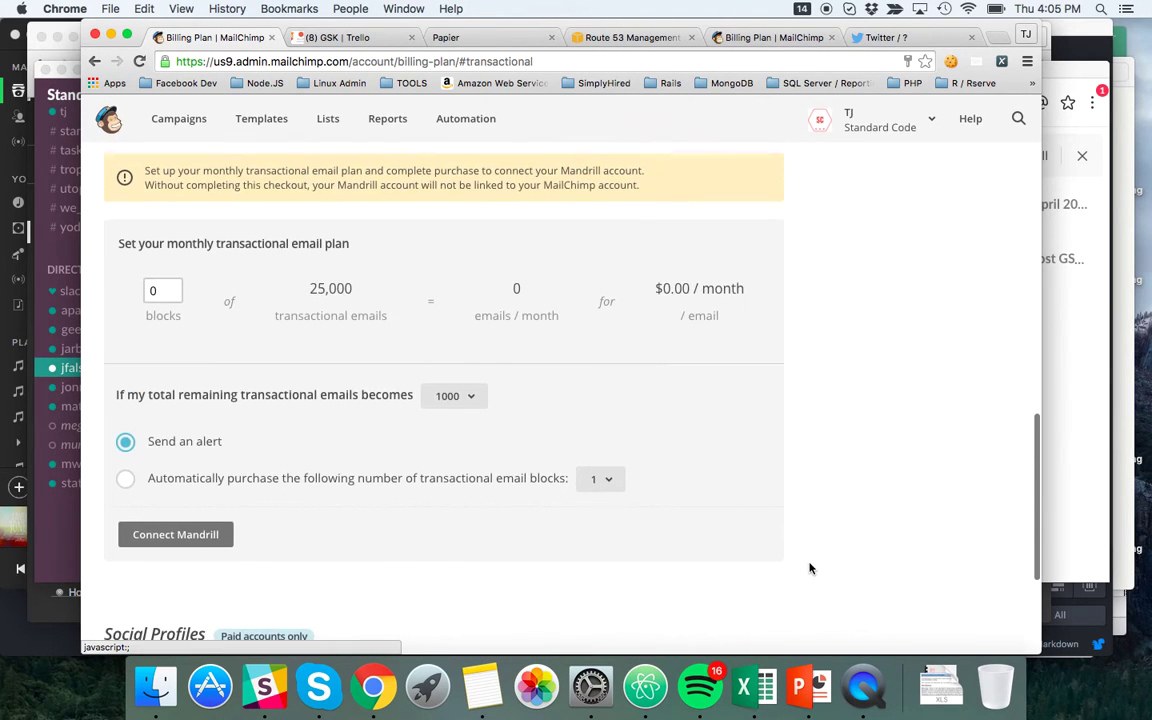
scroll(810, 568, "up", 8)
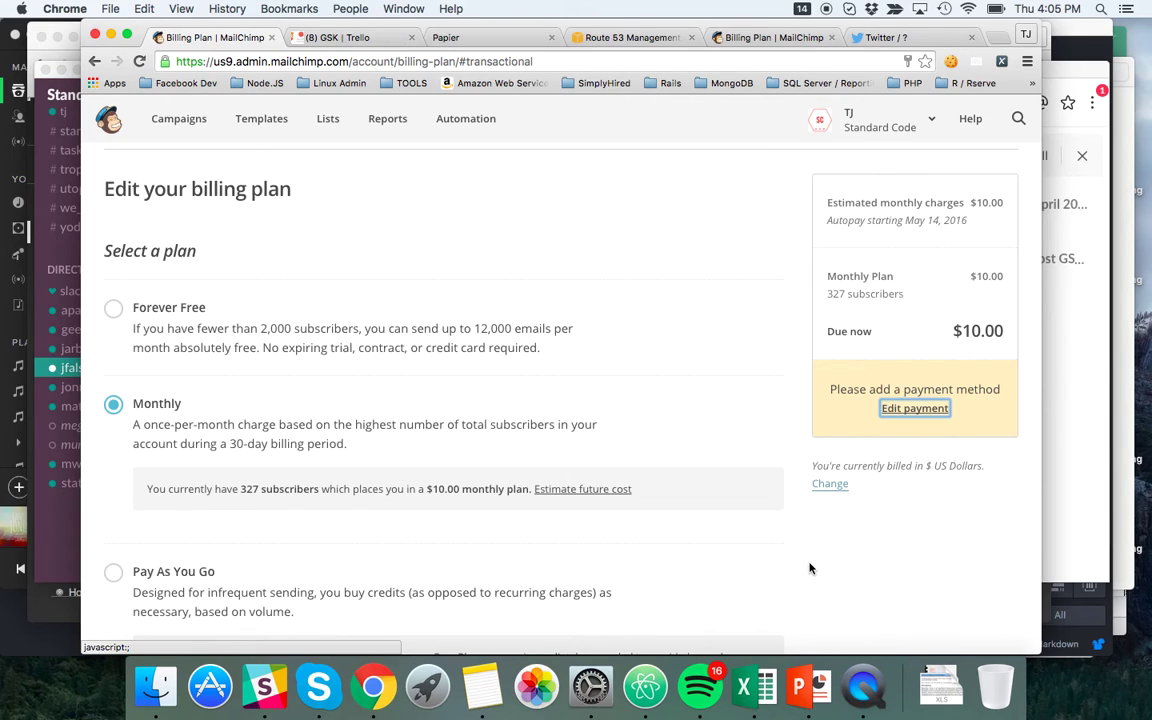
scroll(679, 548, "down", 10)
scroll(678, 549, "up", 15)
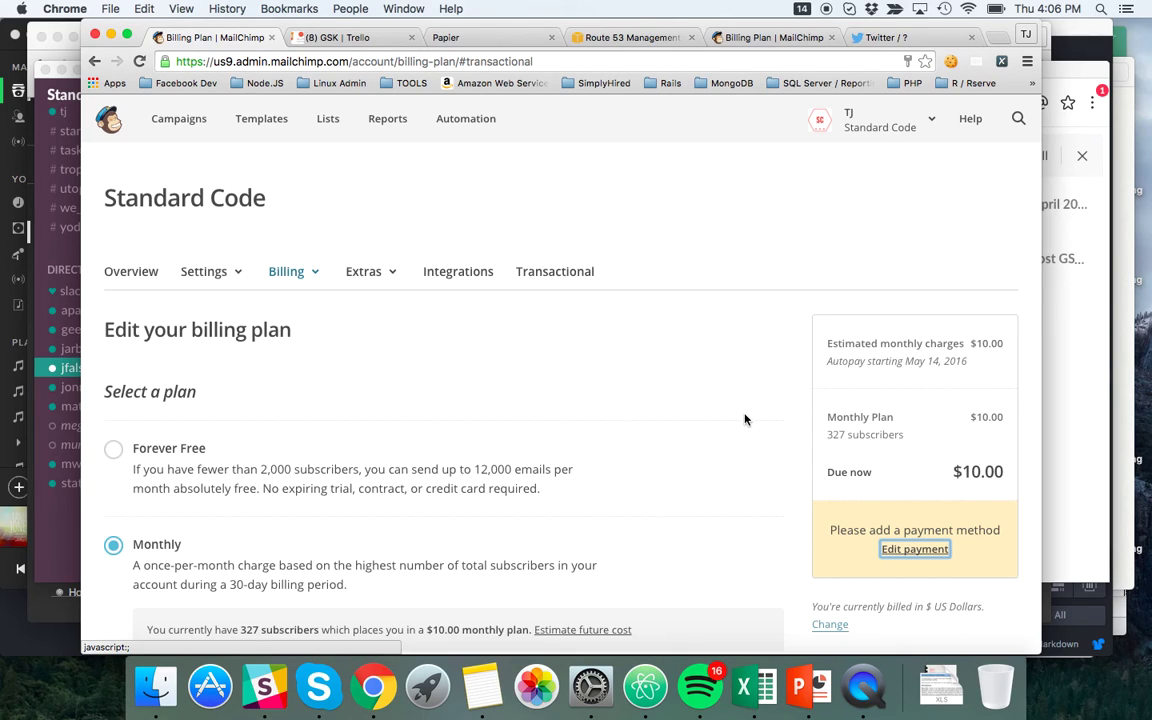
scroll(759, 462, "down", 2)
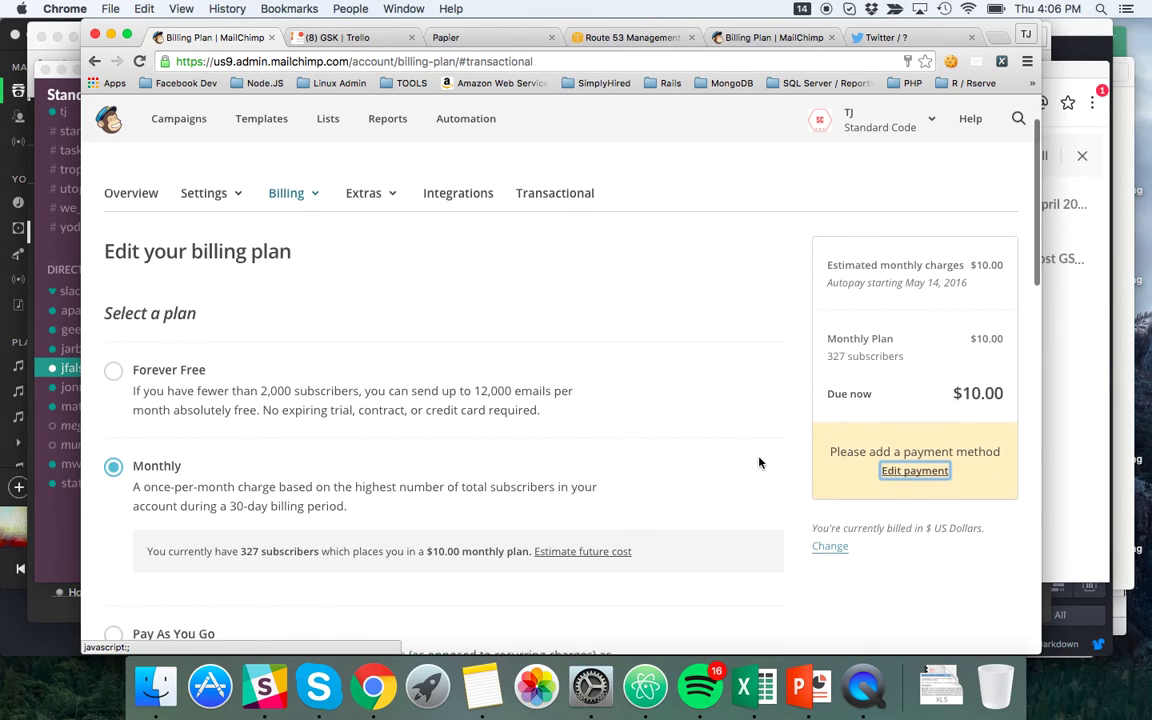